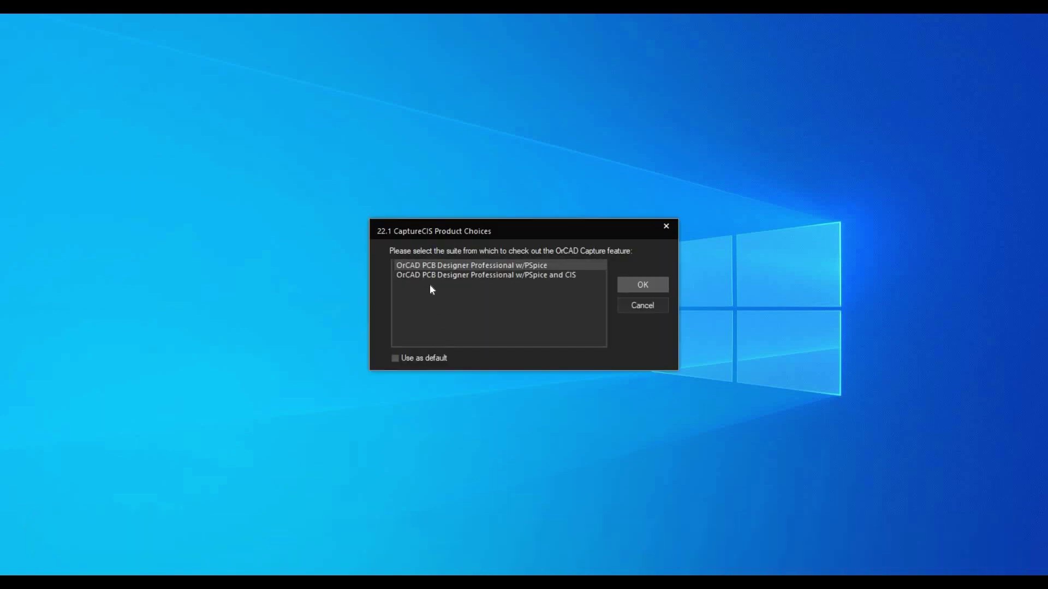
- Choose the OrCAD PCB Designer Professional w/PSpice and CIS suite in Product Choices
{"action": "left_click", "coordinate": [448, 276]}
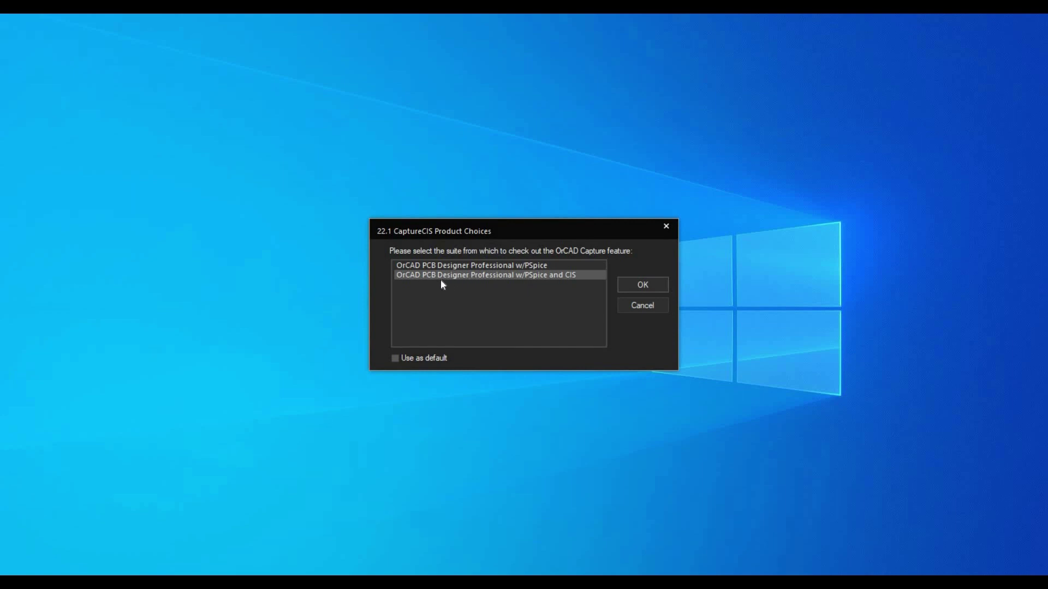
- Start Capture and open CLIPPER_CKT.opj from the Desktop's CLIPPERS_CKT folder
{"action": "left_click", "coordinate": [630, 288]}
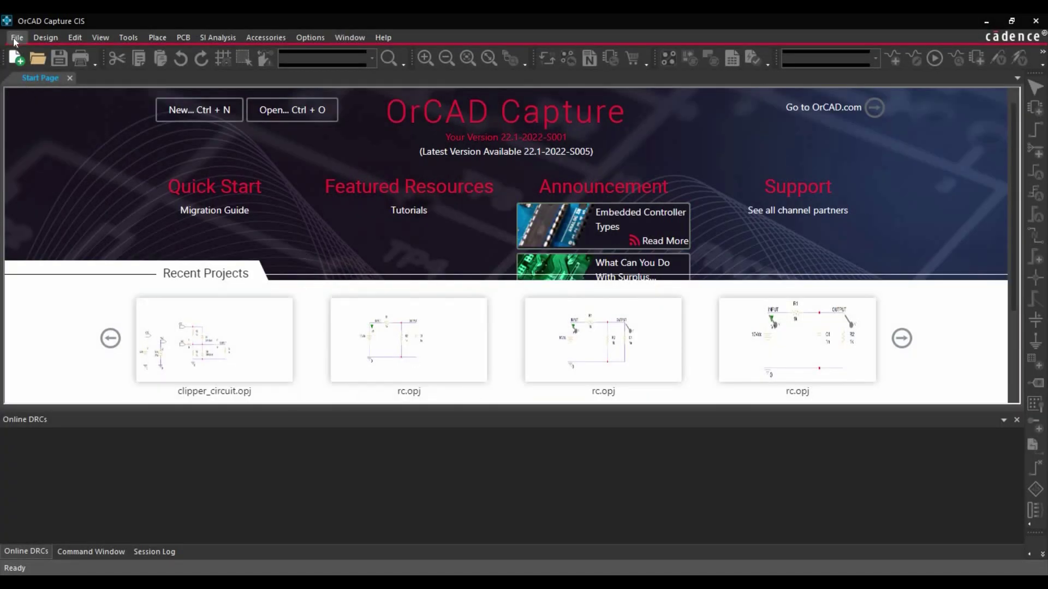
{"action": "left_click", "coordinate": [18, 45]}
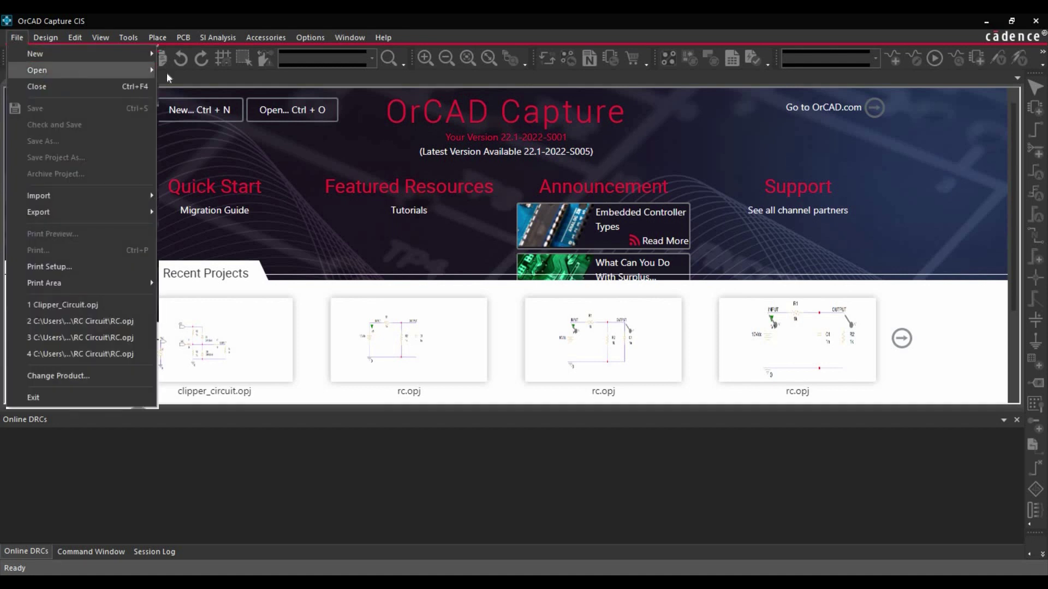
{"action": "mouse_move", "coordinate": [36, 74]}
{"action": "left_click", "coordinate": [188, 87]}
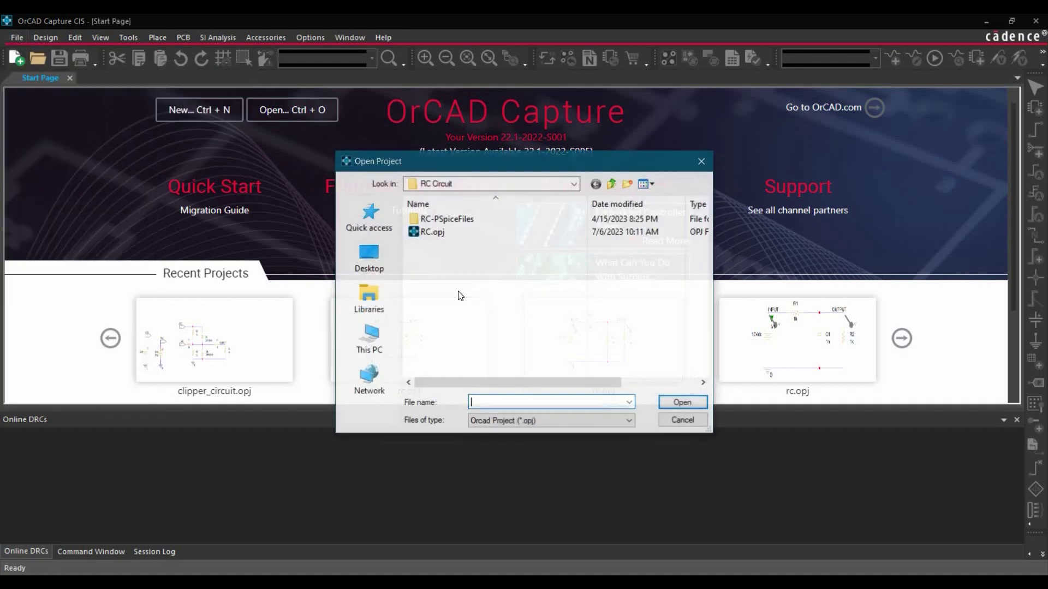
{"action": "left_click", "coordinate": [576, 184]}
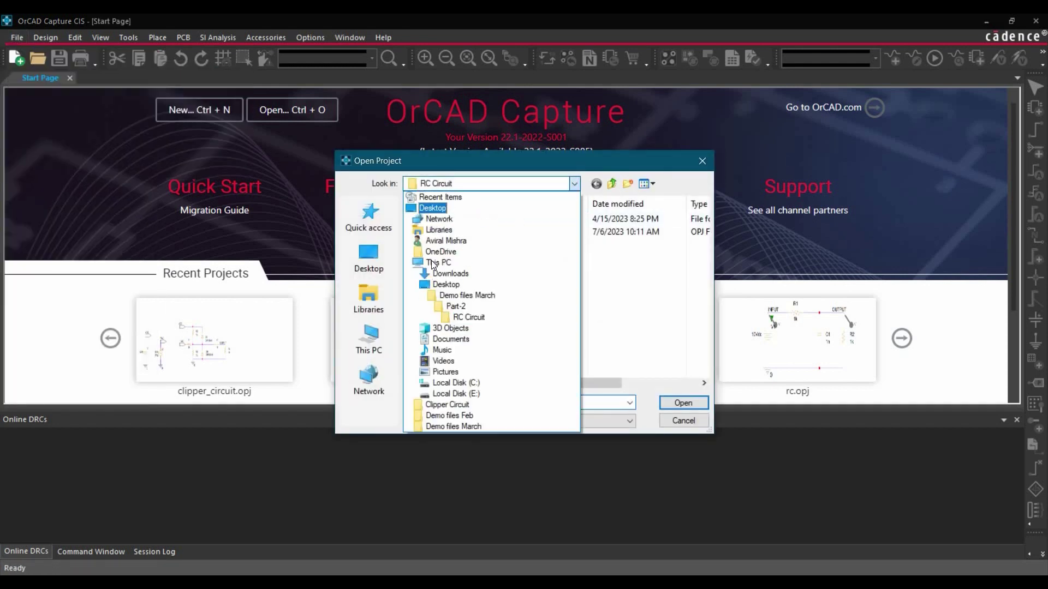
{"action": "left_click", "coordinate": [430, 208]}
{"action": "double_click", "coordinate": [579, 326]}
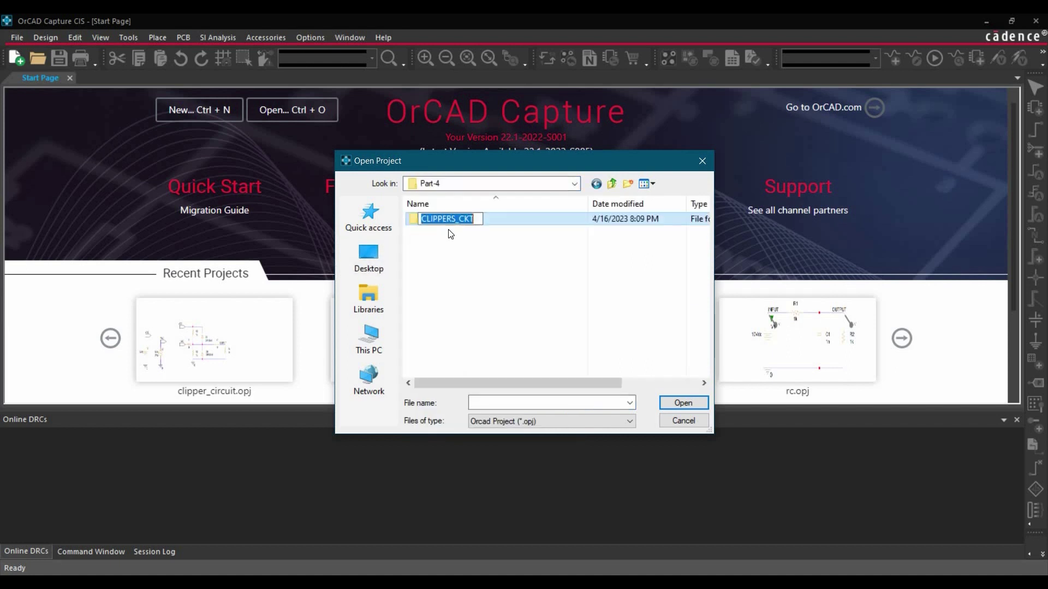
{"action": "double_click", "coordinate": [480, 227]}
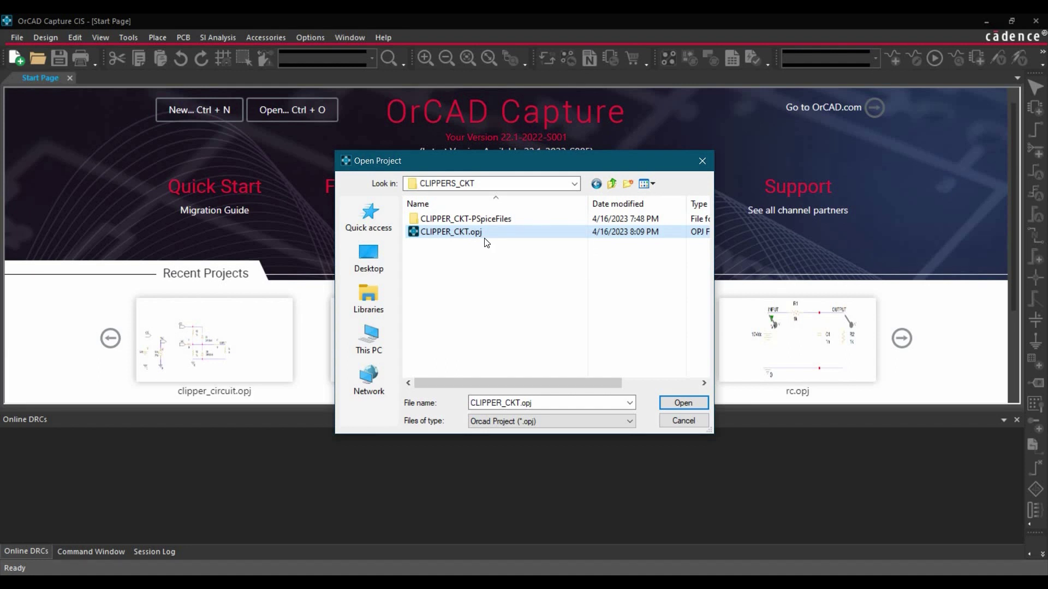
{"action": "left_click", "coordinate": [677, 406]}
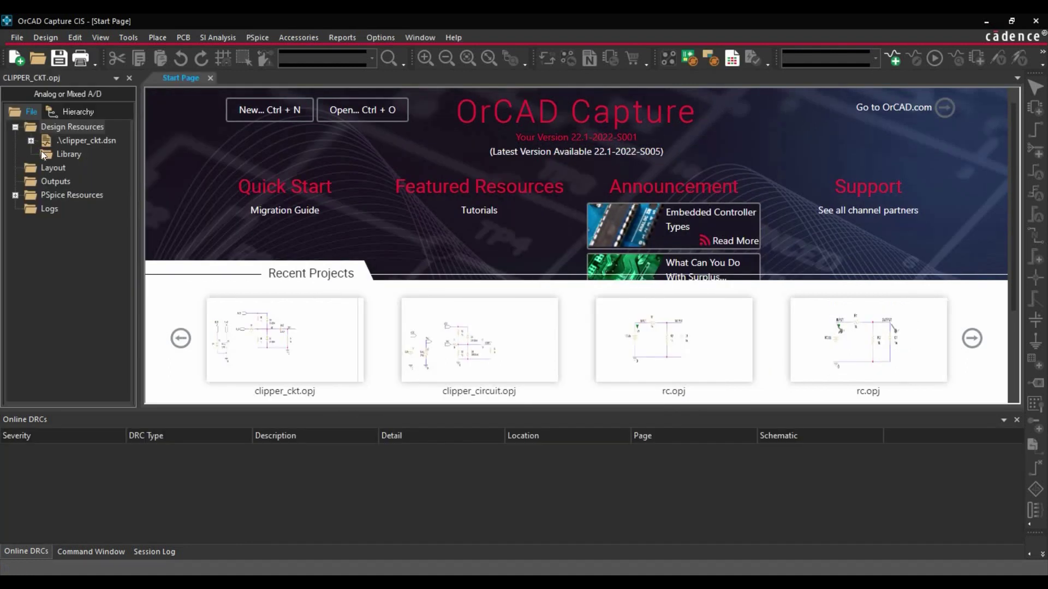
- Expand clipper_ckt.dsn and SCHEMATIC1, then open the CLIPPER page
{"action": "left_click", "coordinate": [30, 141]}
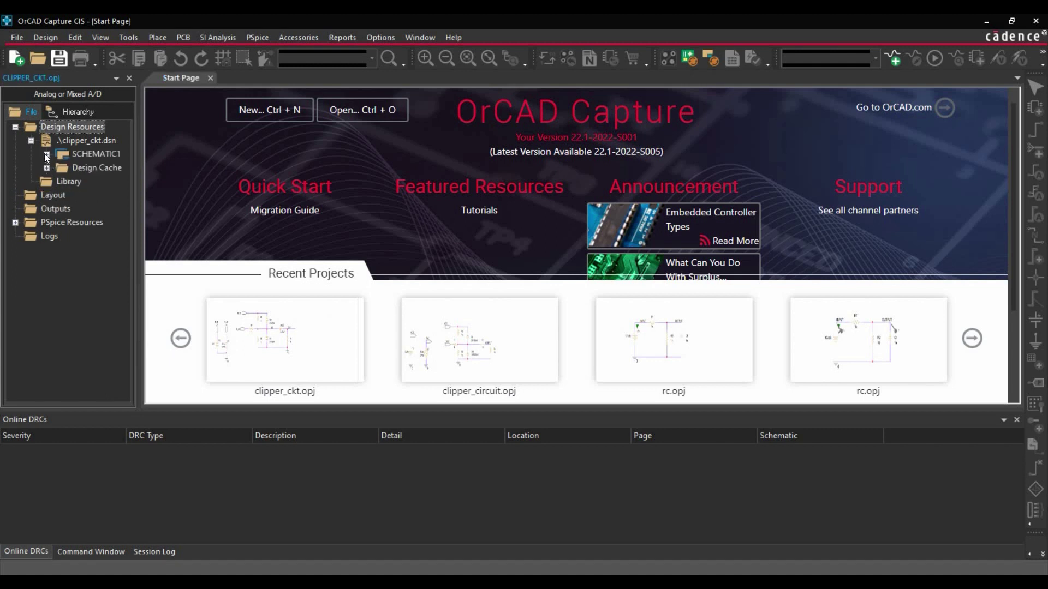
{"action": "left_click", "coordinate": [47, 155]}
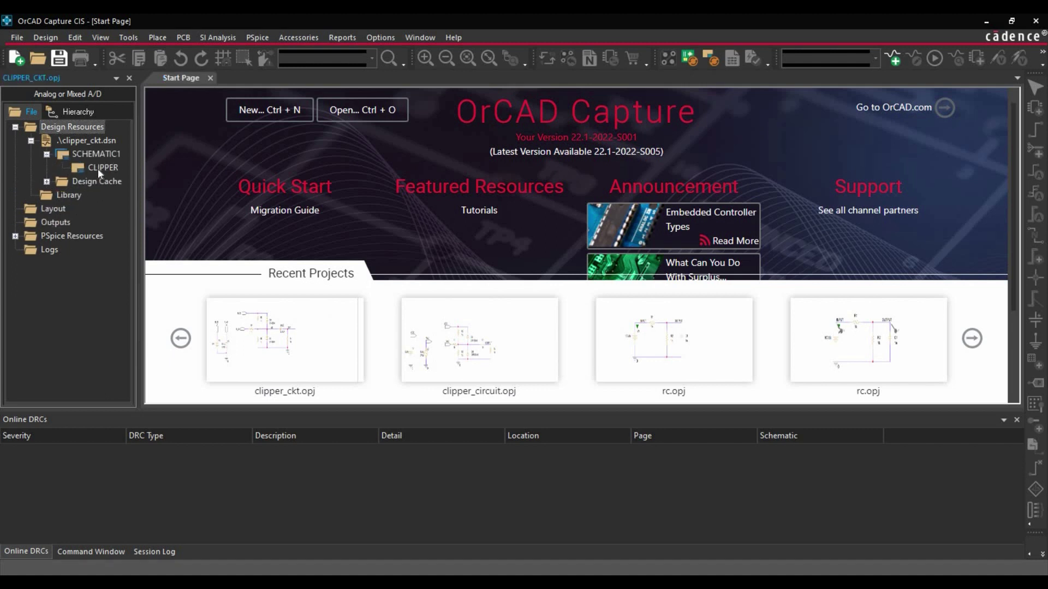
{"action": "left_click", "coordinate": [97, 170]}
{"action": "double_click", "coordinate": [97, 170]}
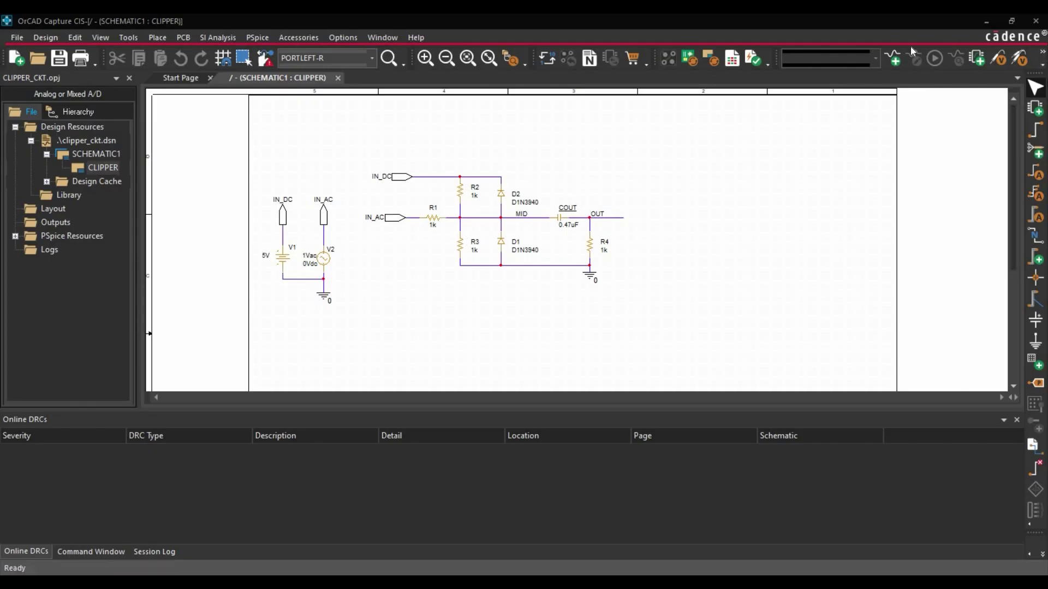
- Drop voltage probes on the IN_DC, IN_AC, MID and OUT nets, then end probe mode
{"action": "left_click", "coordinate": [254, 32]}
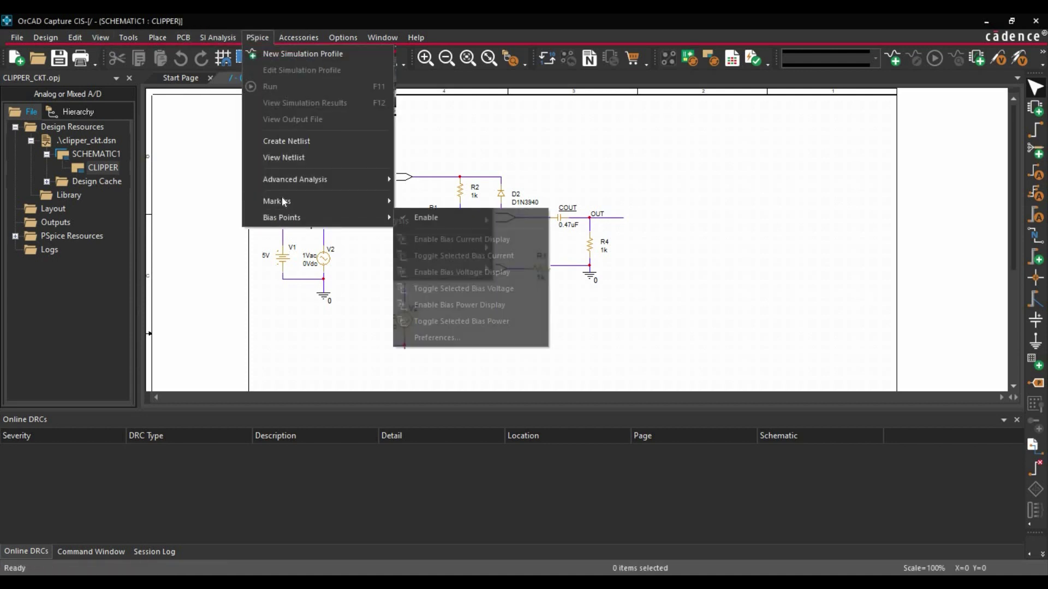
{"action": "mouse_move", "coordinate": [281, 199]}
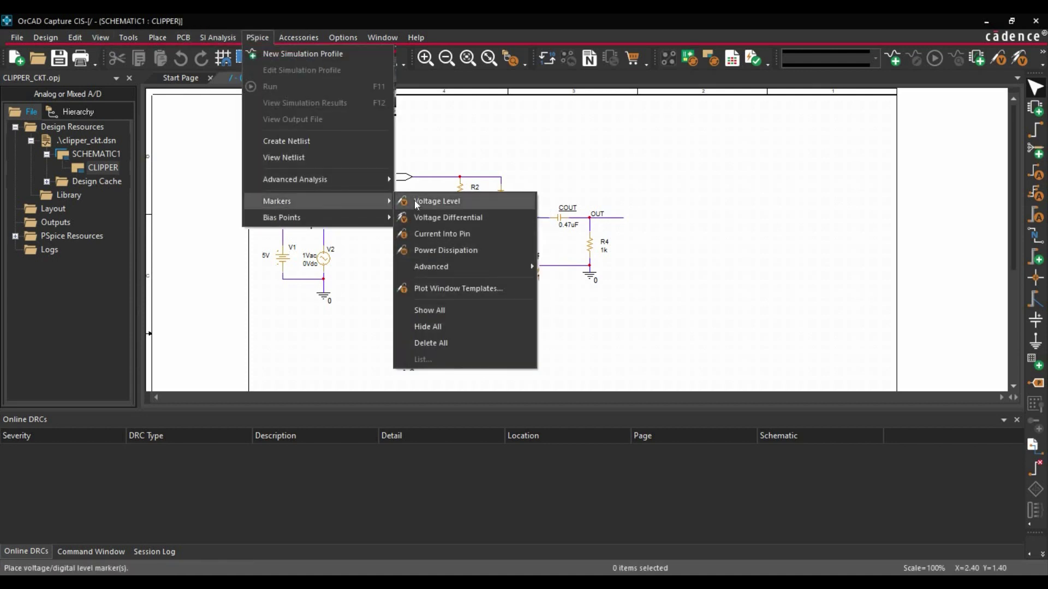
{"action": "left_click", "coordinate": [415, 201]}
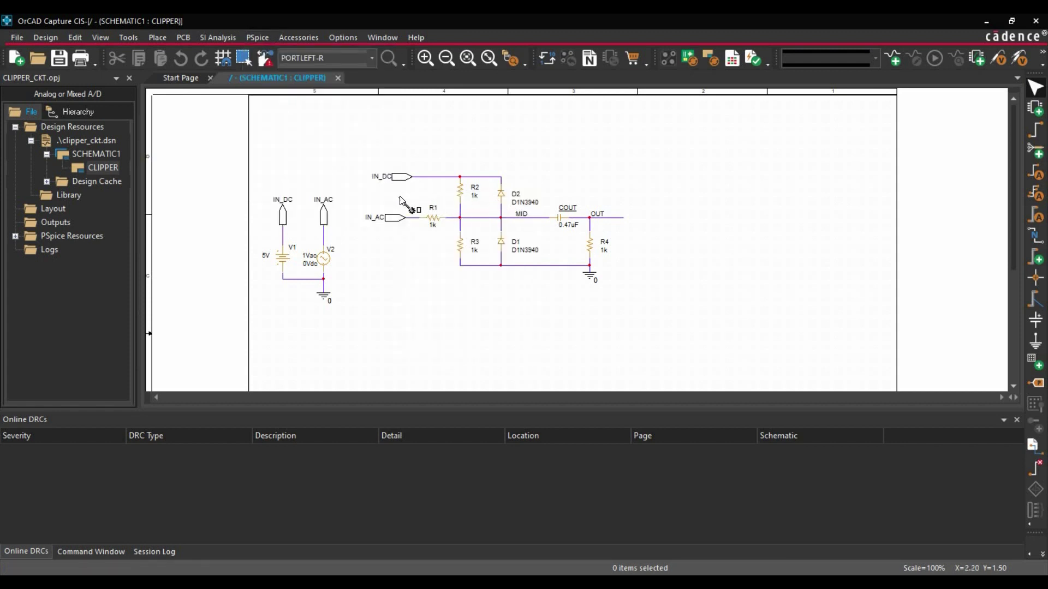
{"action": "key", "text": "i"}
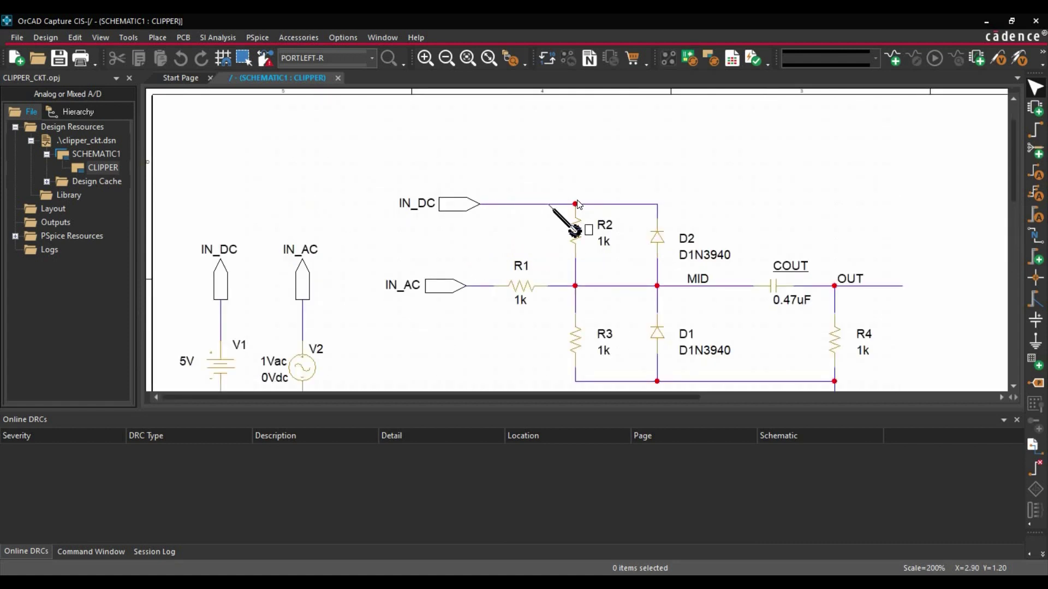
{"action": "left_click", "coordinate": [493, 206]}
{"action": "left_click", "coordinate": [482, 286]}
{"action": "scroll", "coordinate": [351, 165], "scroll_direction": "down", "scroll_amount": 2}
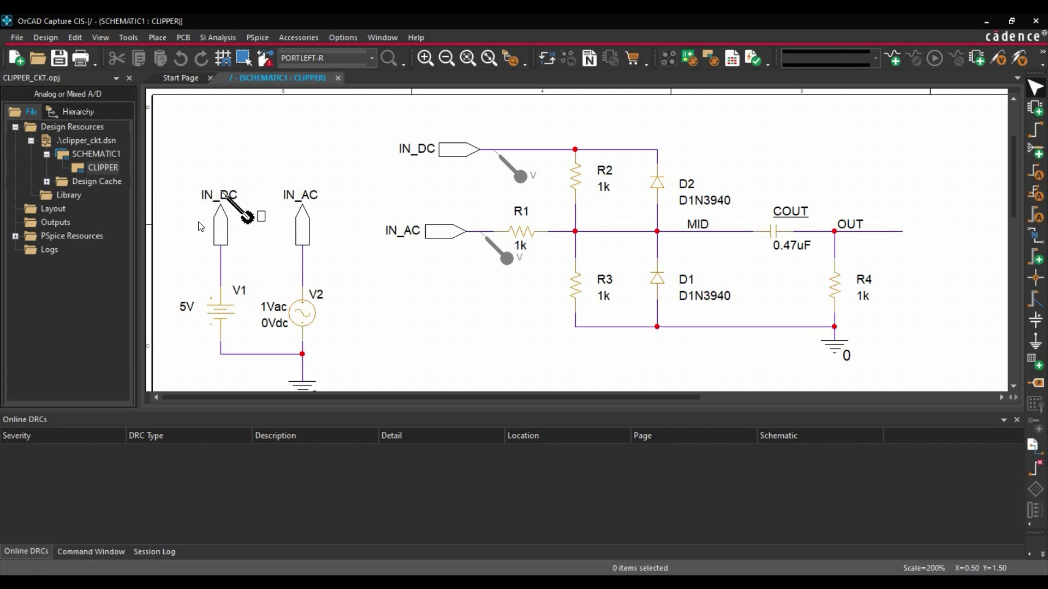
{"action": "scroll", "coordinate": [283, 213], "scroll_direction": "down", "scroll_amount": 1}
{"action": "left_click", "coordinate": [657, 219]}
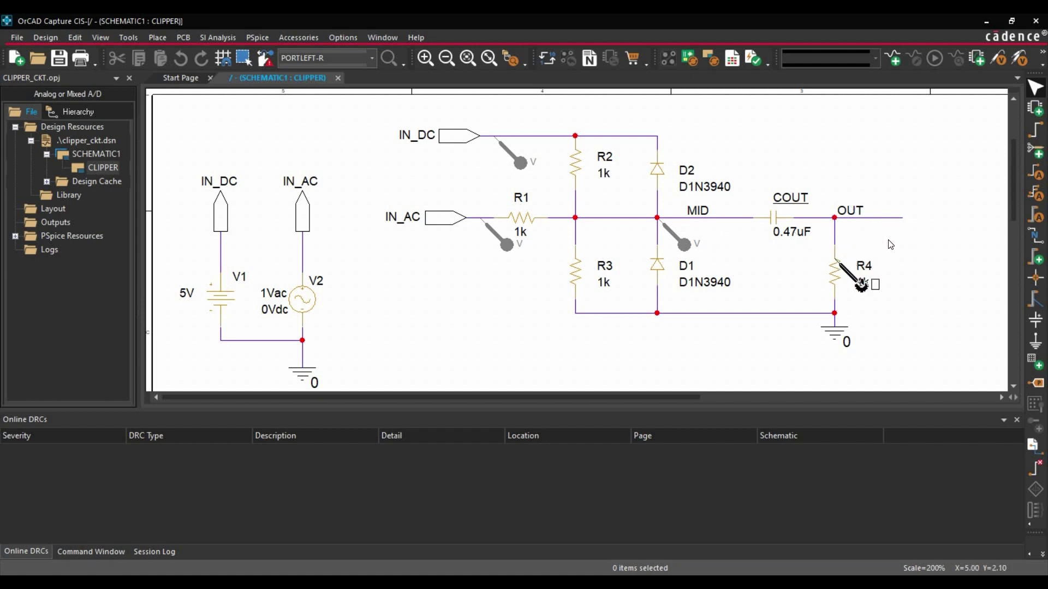
{"action": "left_click", "coordinate": [835, 219]}
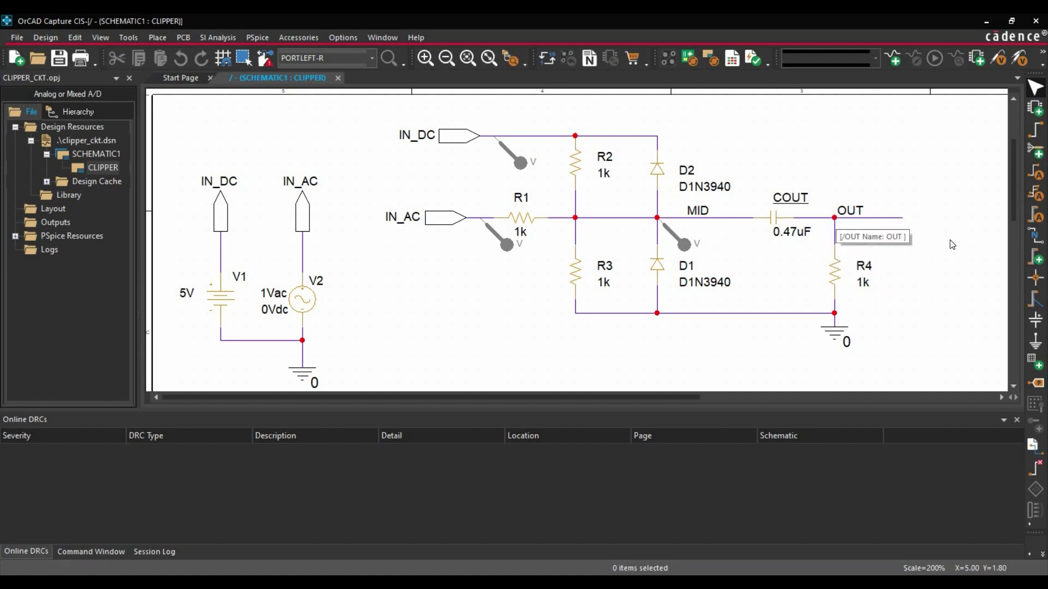
{"action": "right_click", "coordinate": [752, 146]}
{"action": "left_click", "coordinate": [763, 153]}
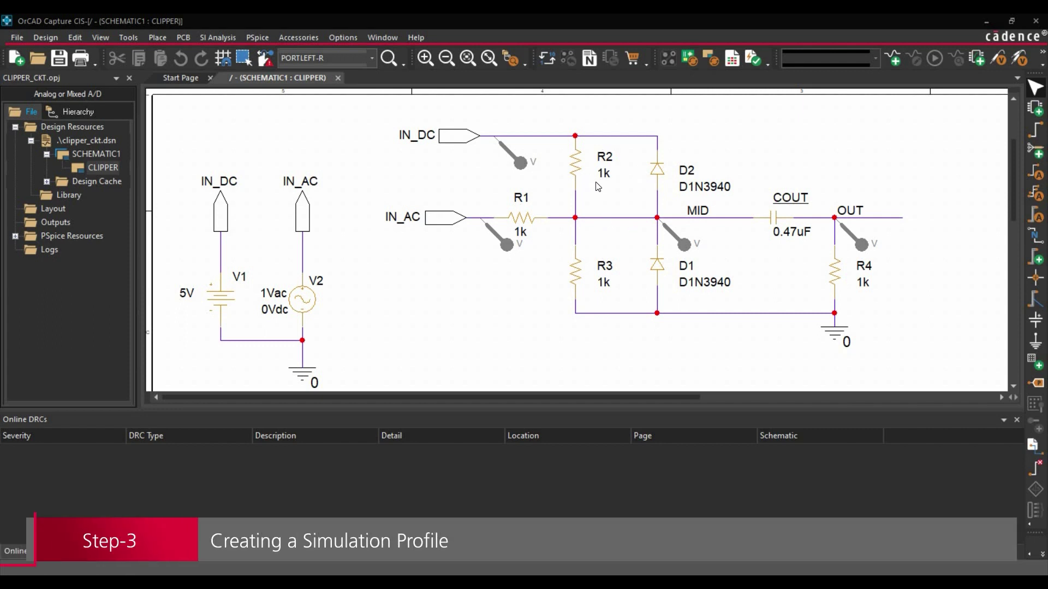
- Create a new simulation profile named AC_SWEEP
{"action": "left_click", "coordinate": [893, 60]}
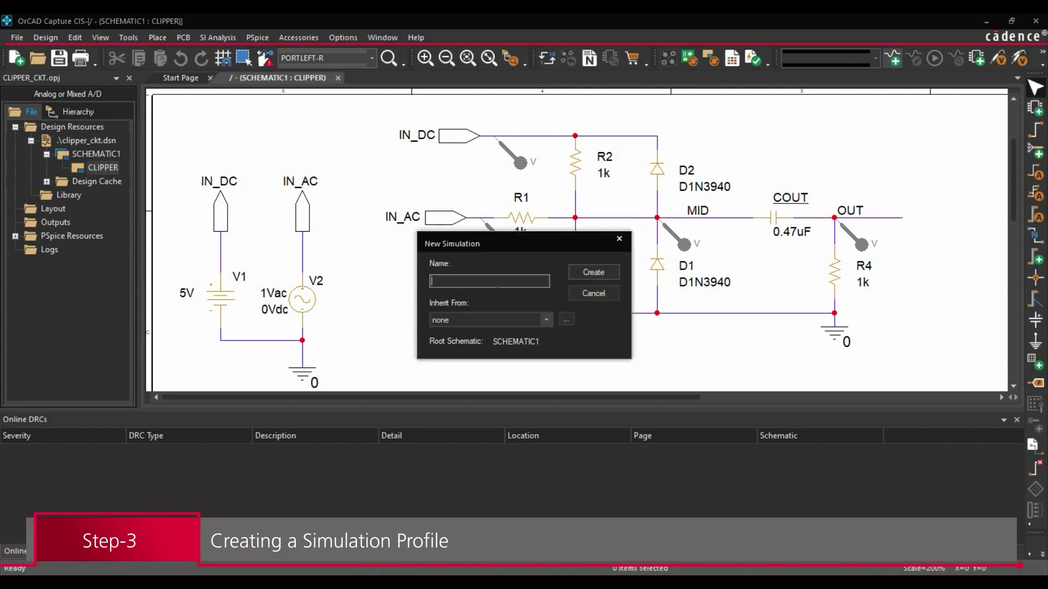
{"action": "type", "text": "AC_SWEEP"}
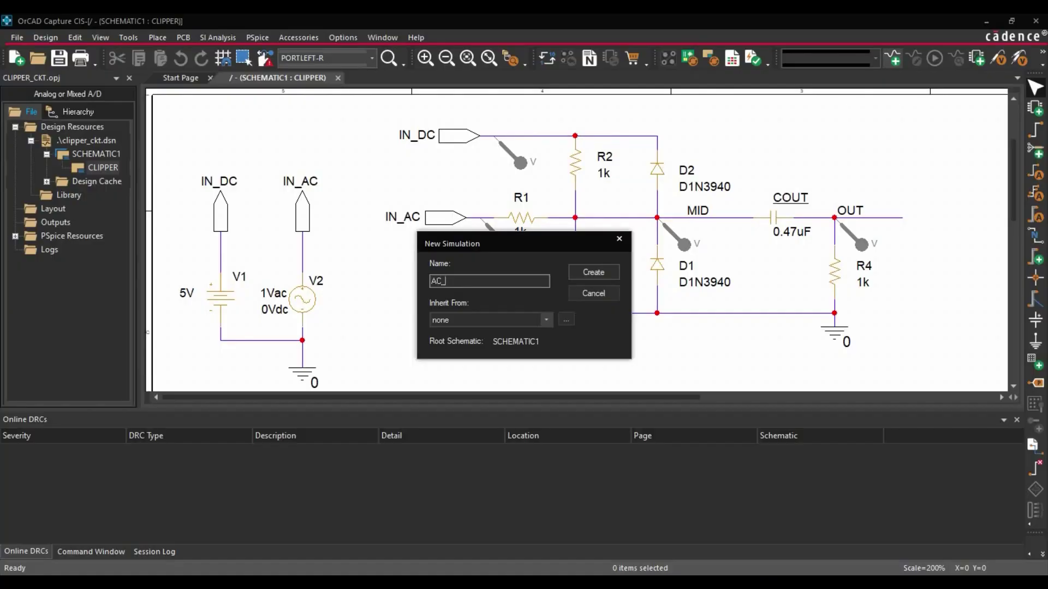
{"action": "left_click", "coordinate": [605, 273]}
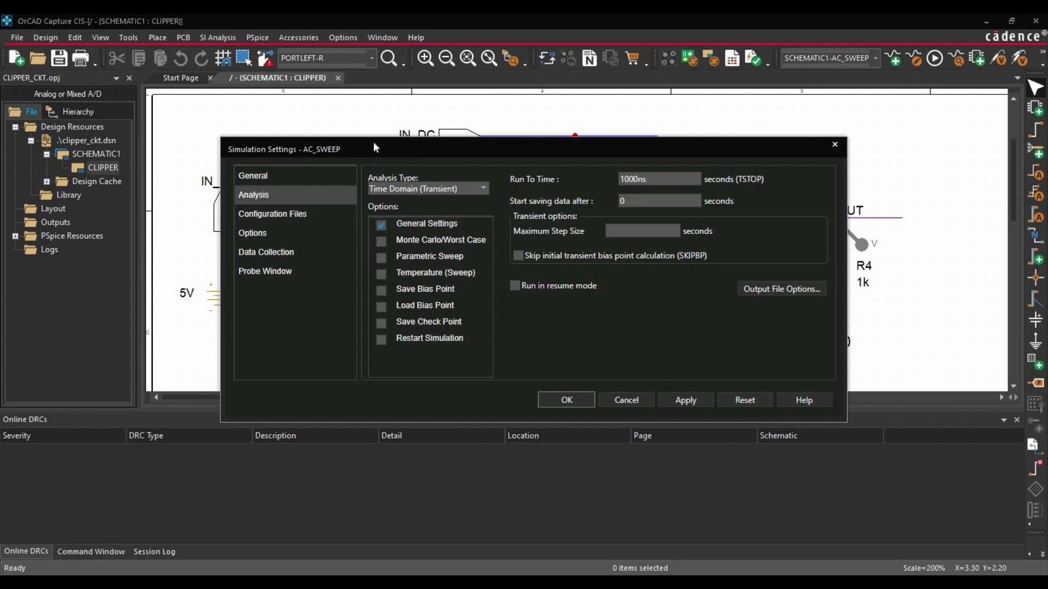
- Set AC Sweep/Noise analysis: logarithmic, start 10Hz, end 100Meg, 11 points per decade
{"action": "left_click", "coordinate": [429, 188]}
{"action": "left_click", "coordinate": [427, 198]}
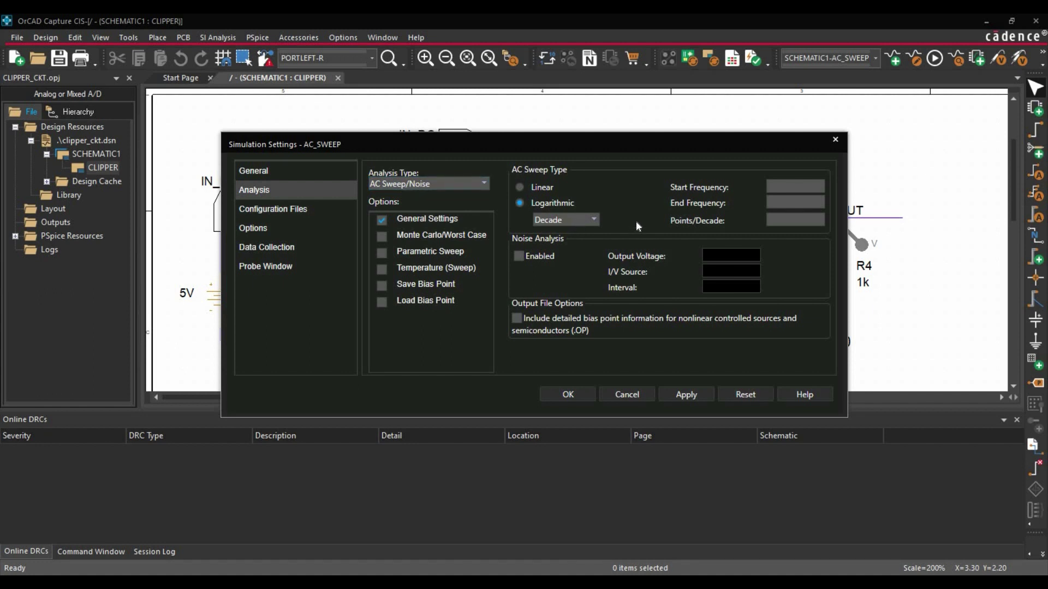
{"action": "left_click", "coordinate": [777, 186]}
{"action": "type", "text": "10Hz"}
{"action": "left_click", "coordinate": [817, 198]}
{"action": "type", "text": "100Meg"}
{"action": "key", "text": "Tab"}
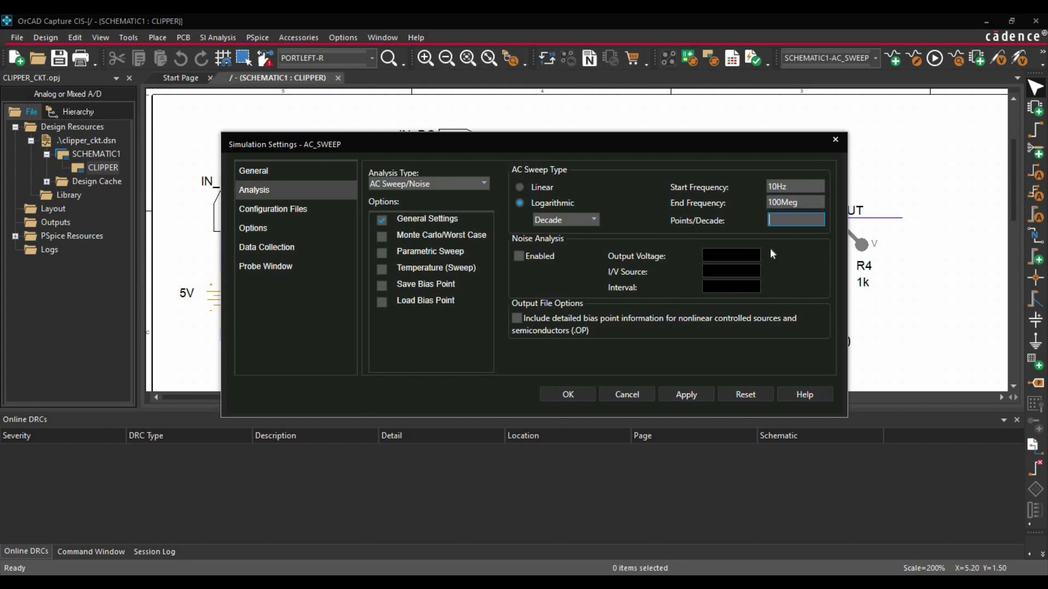
{"action": "type", "text": "11"}
{"action": "left_click", "coordinate": [547, 397]}
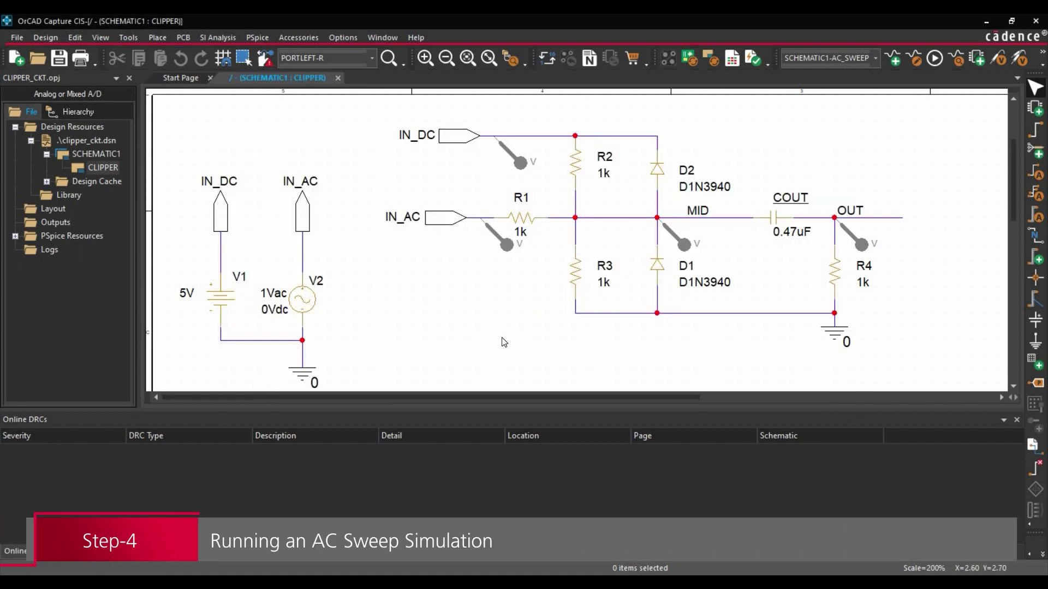
- Run PSpice on the AC_SWEEP profile and maximize the PSpice A/D results window
{"action": "left_click", "coordinate": [935, 58]}
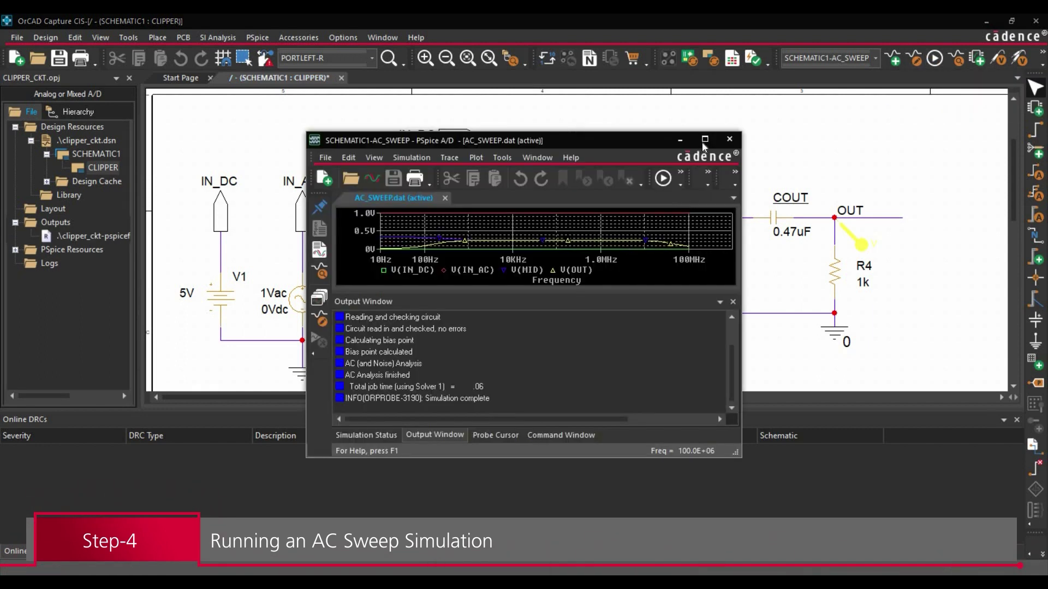
{"action": "left_click", "coordinate": [705, 140]}
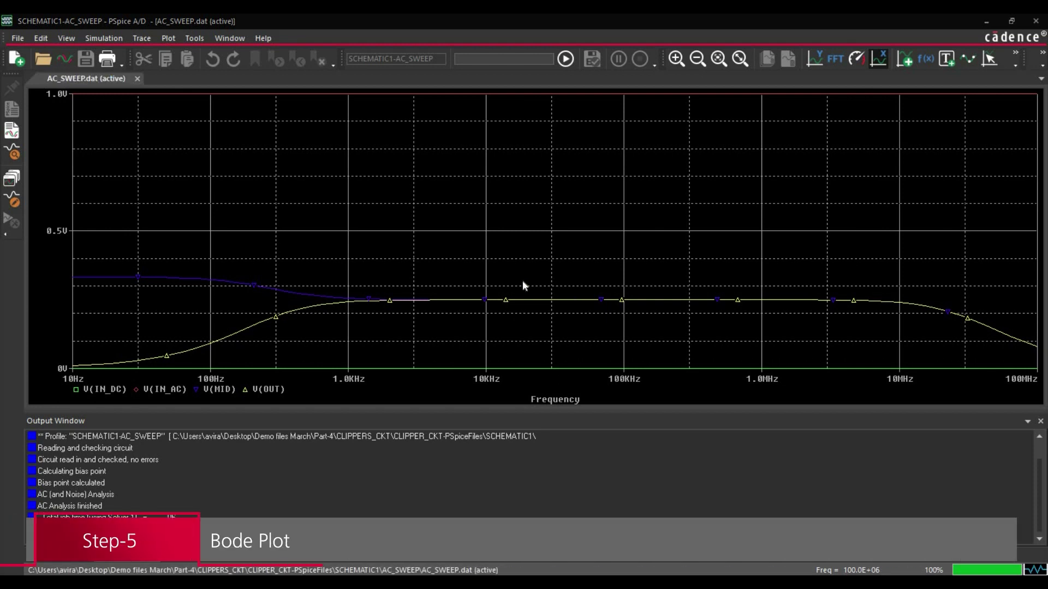
- Change the V(OUT) trace expression to DB(V(OUT))
{"action": "double_click", "coordinate": [266, 389]}
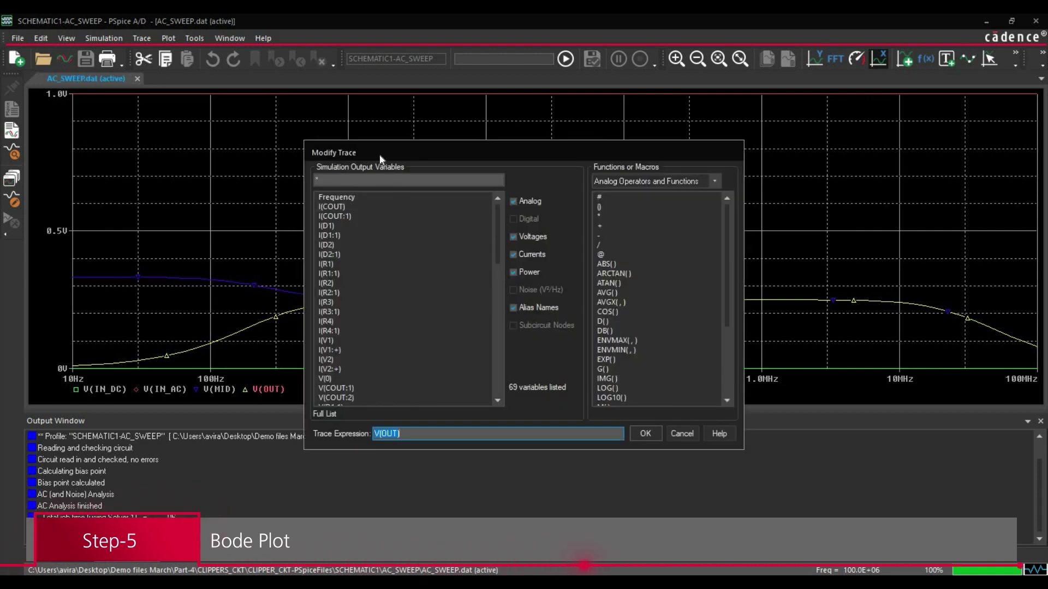
{"action": "left_click_drag", "start_coordinate": [379, 158], "coordinate": [370, 141]}
{"action": "left_click", "coordinate": [364, 415]}
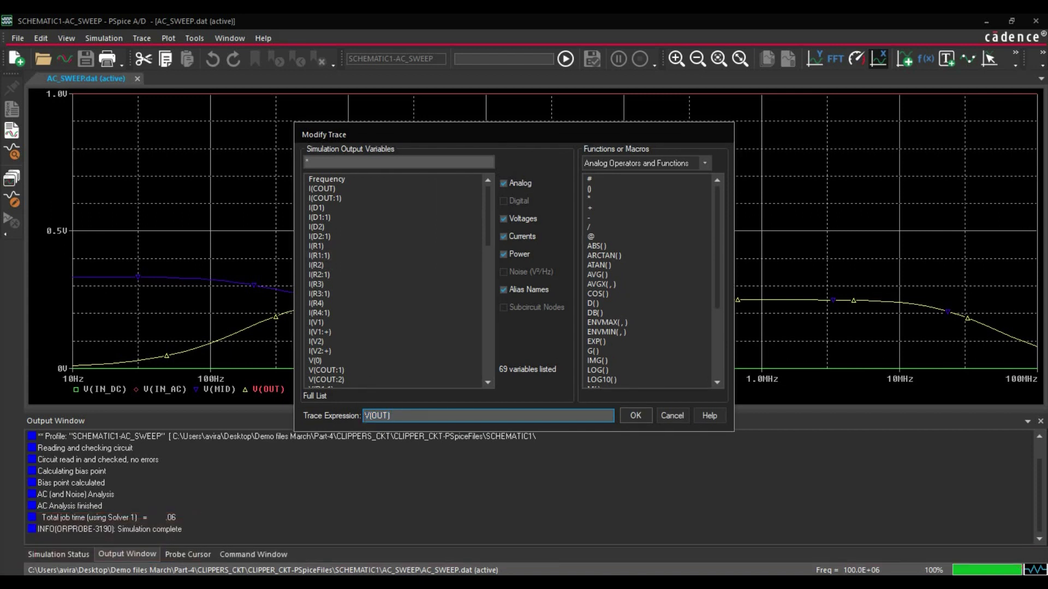
{"action": "type", "text": "DB("}
{"action": "left_click", "coordinate": [636, 421]}
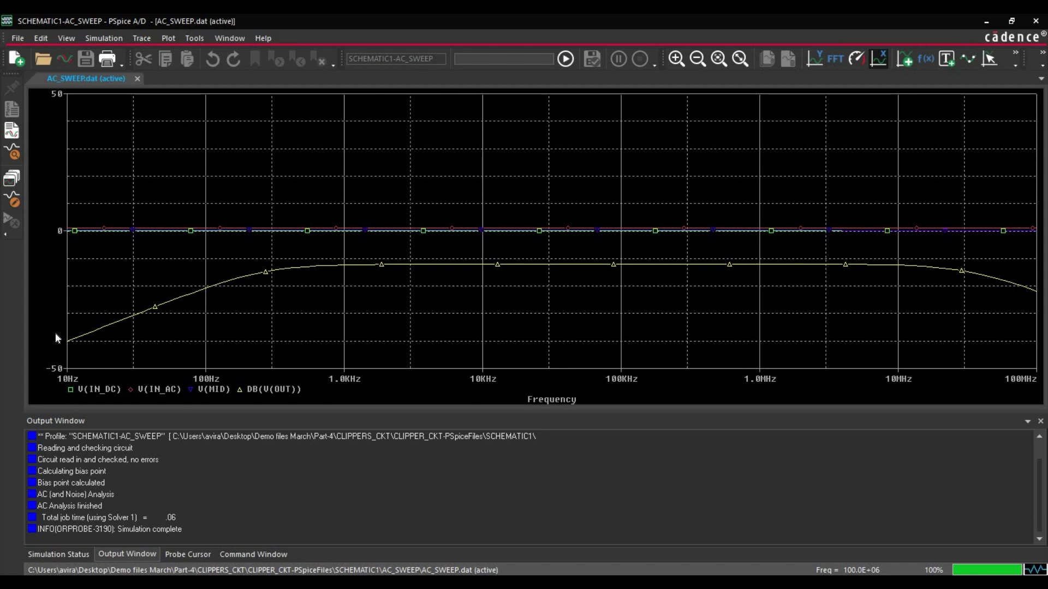
- Minimize PSpice A/D to return to the CLIPPER schematic and save the project
{"action": "left_click", "coordinate": [70, 340]}
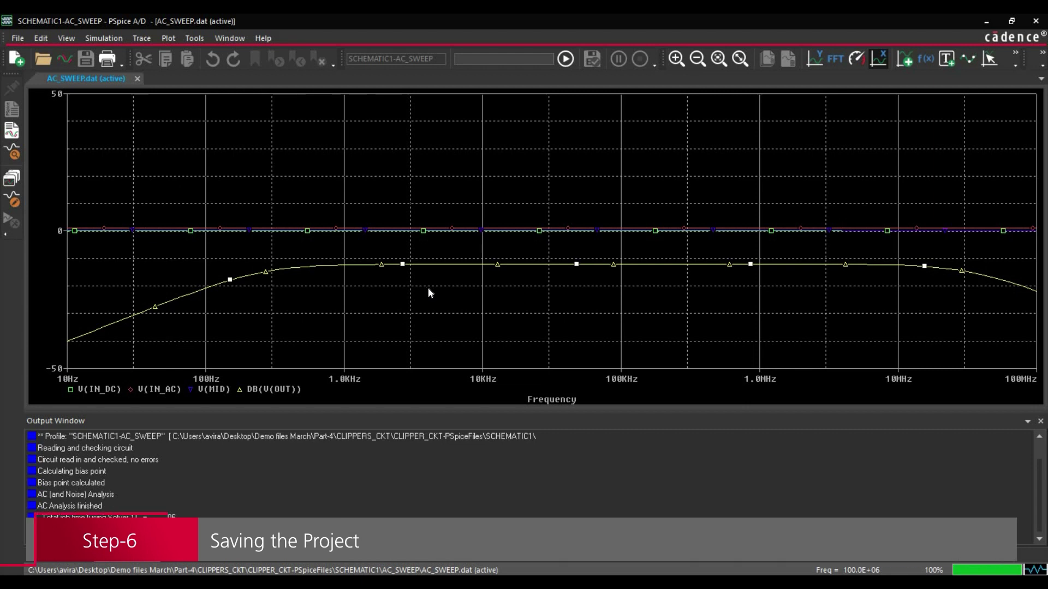
{"action": "left_click", "coordinate": [984, 20]}
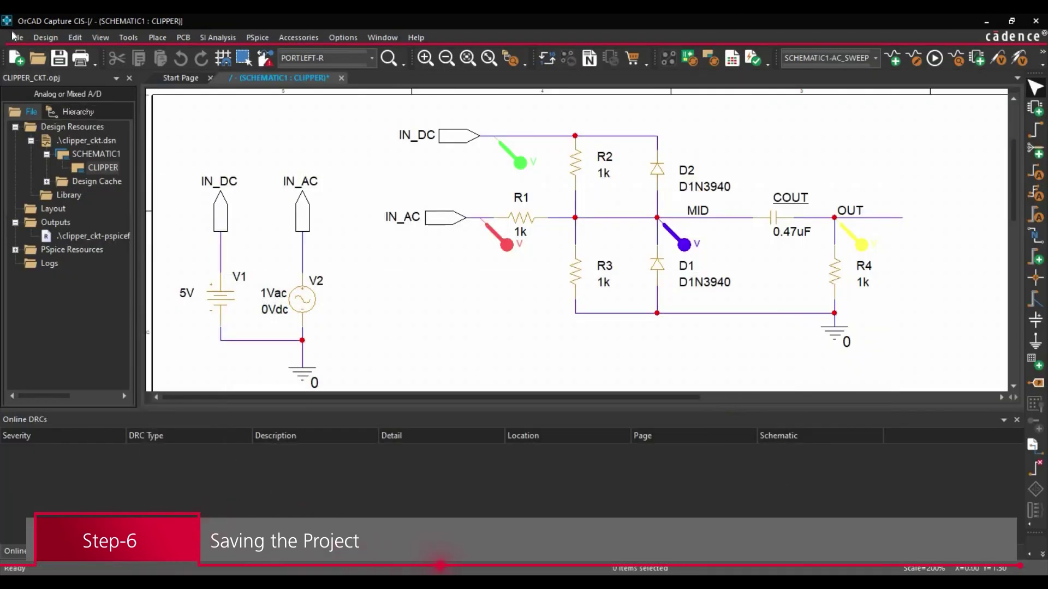
{"action": "left_click", "coordinate": [16, 37]}
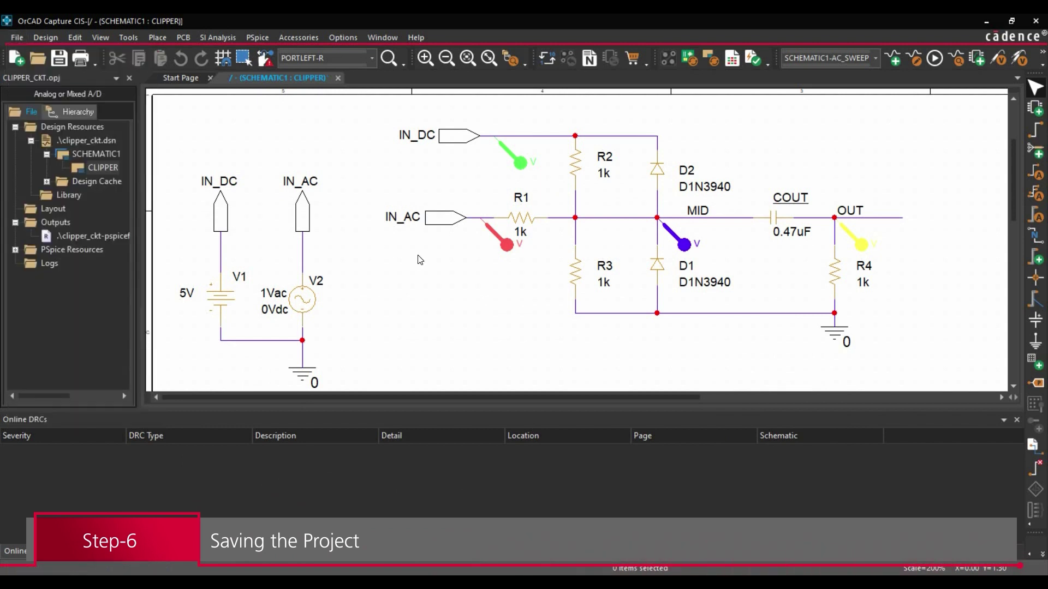